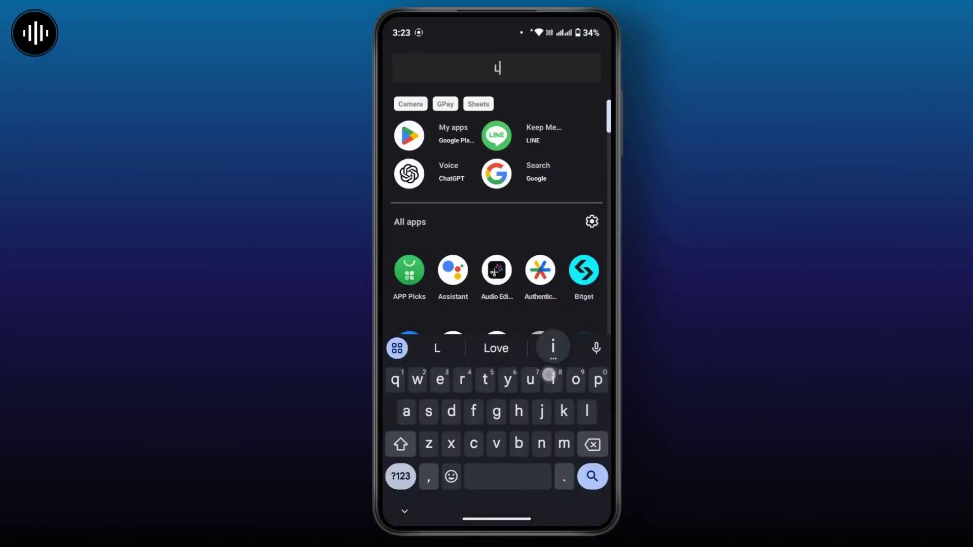
pyautogui.write('ine')
# Launch LINE from the app search results and close the battery notice
pyautogui.click(411, 127)
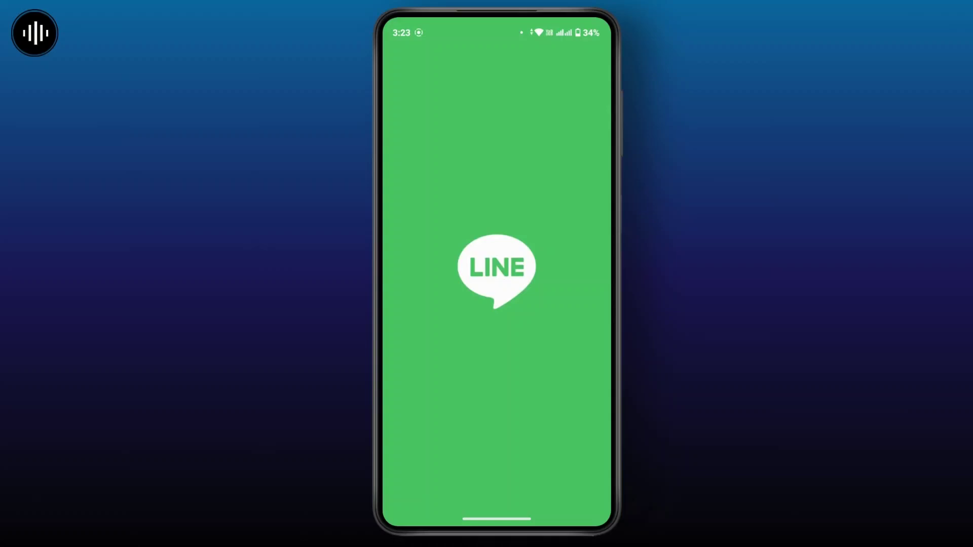
pyautogui.click(492, 385)
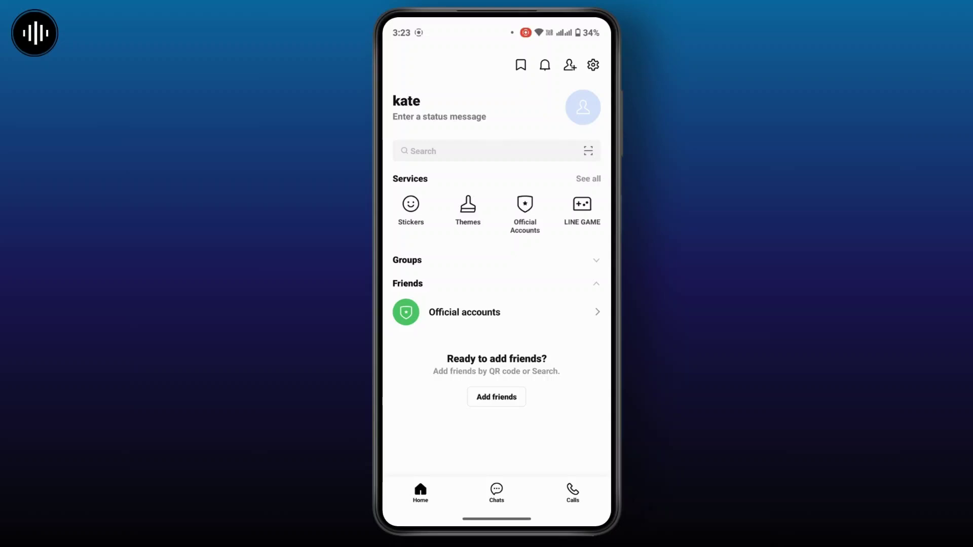
# Open the Add friends page from LINE's Home tab
pyautogui.click(497, 397)
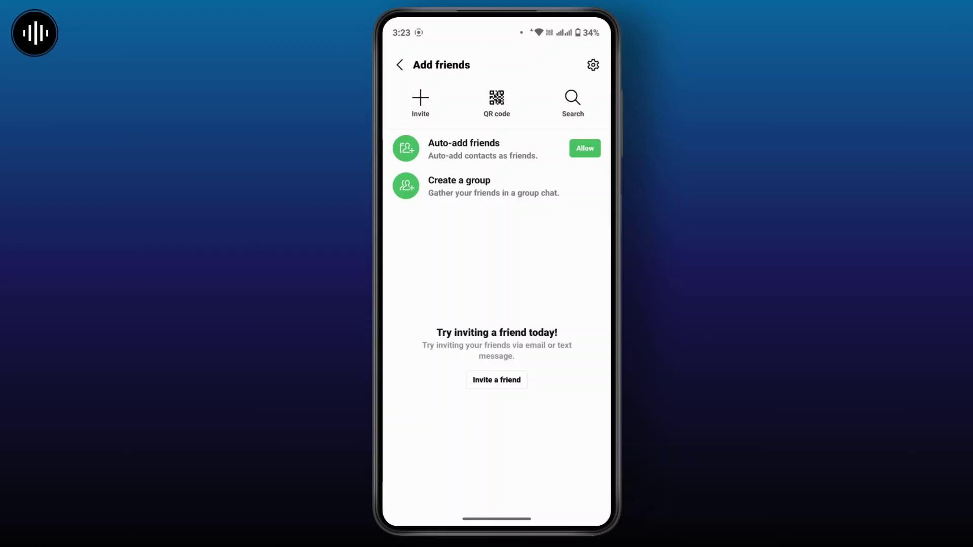
pyautogui.click(572, 102)
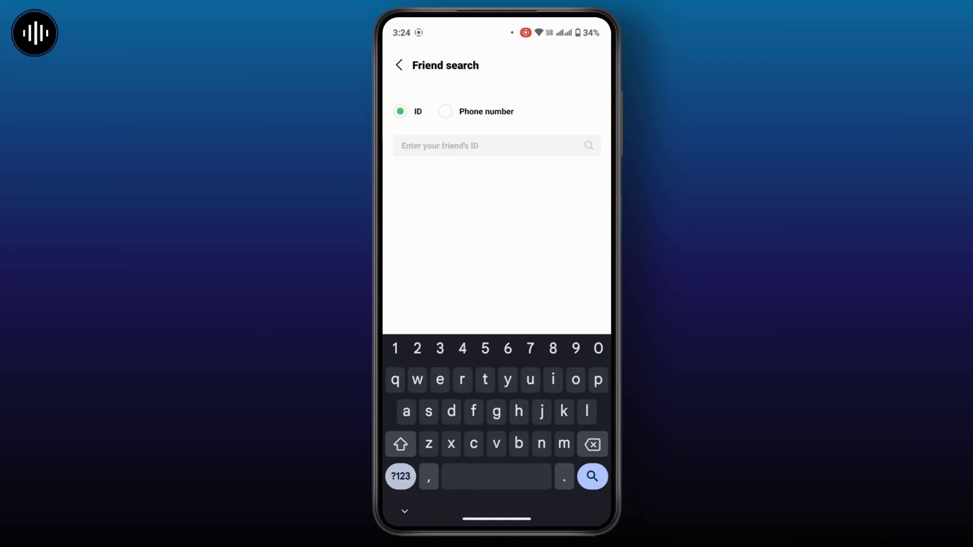
pyautogui.click(446, 112)
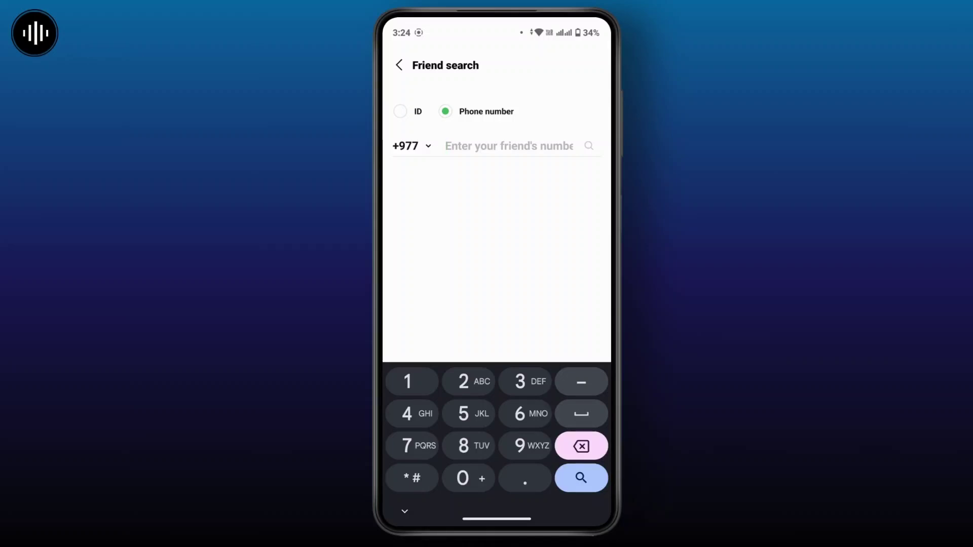
pyautogui.click(399, 64)
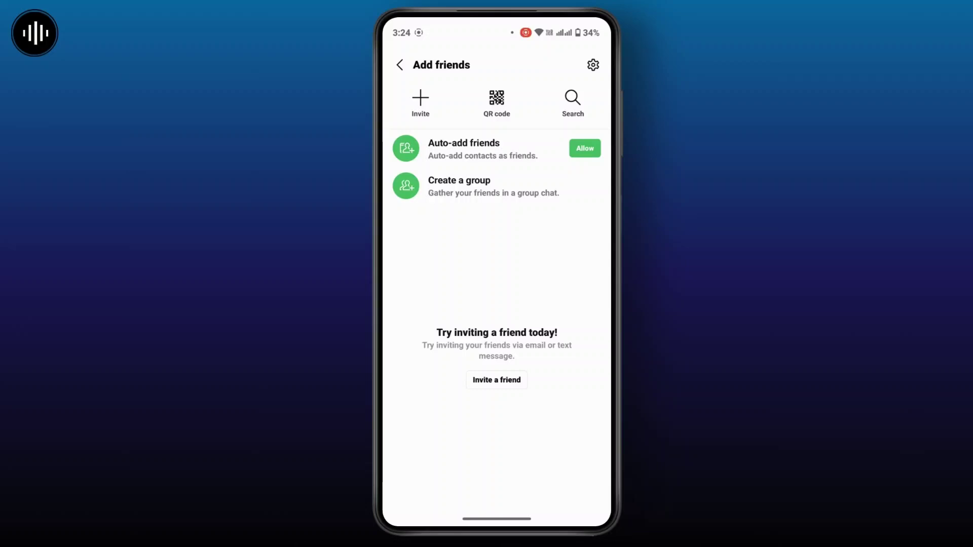
# Open the QR code scanner from Add friends, then close it
pyautogui.click(496, 103)
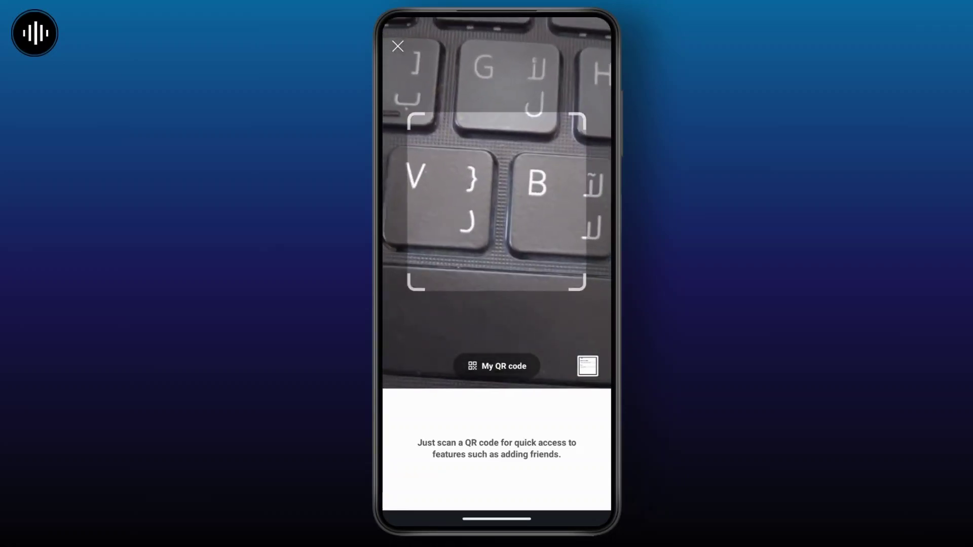
pyautogui.click(397, 55)
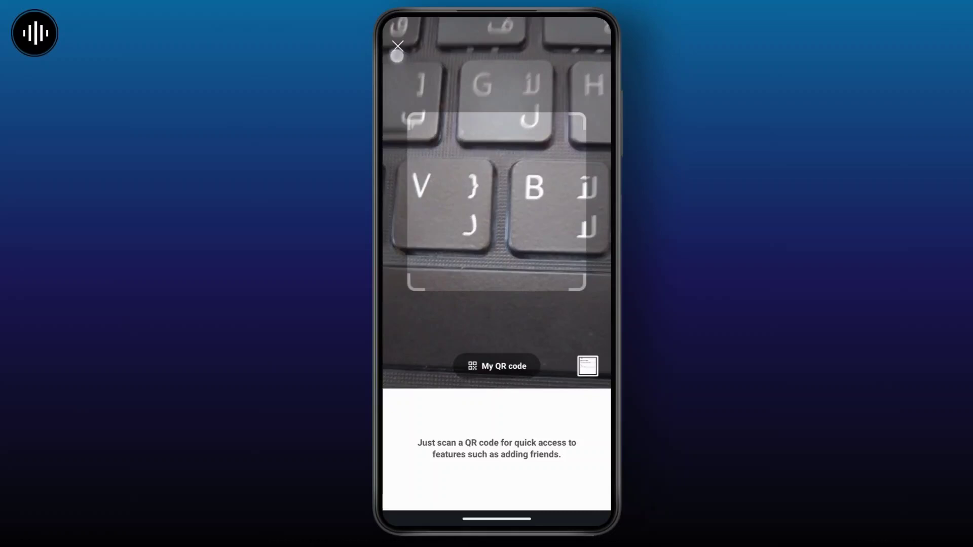